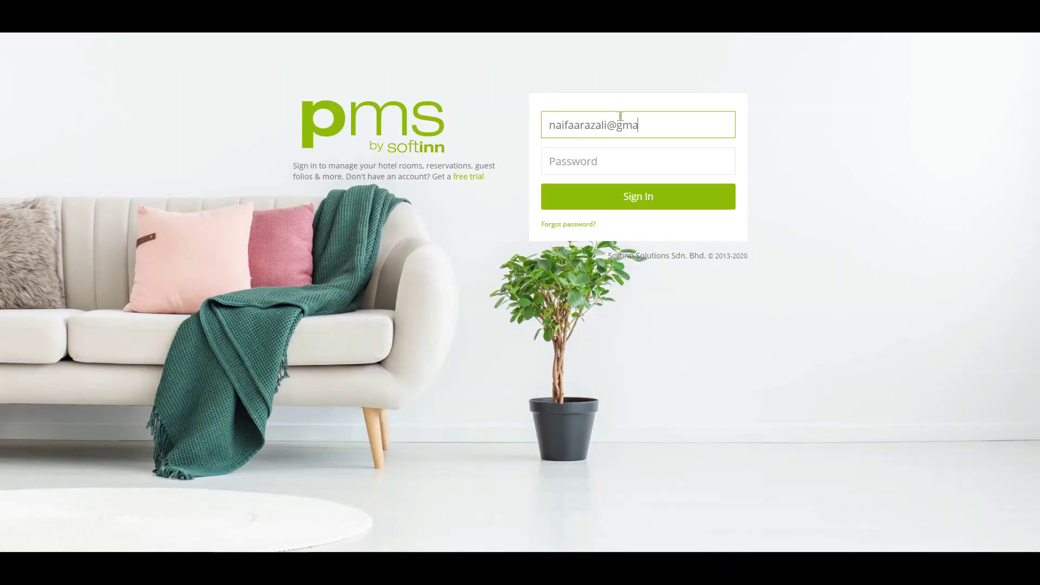
Step: Sign in to Softinn PMS with the account e-mail and password
{"action": "type", "text": "il.com"}
{"action": "key", "text": "Tab"}
{"action": "key", "text": "Return"}
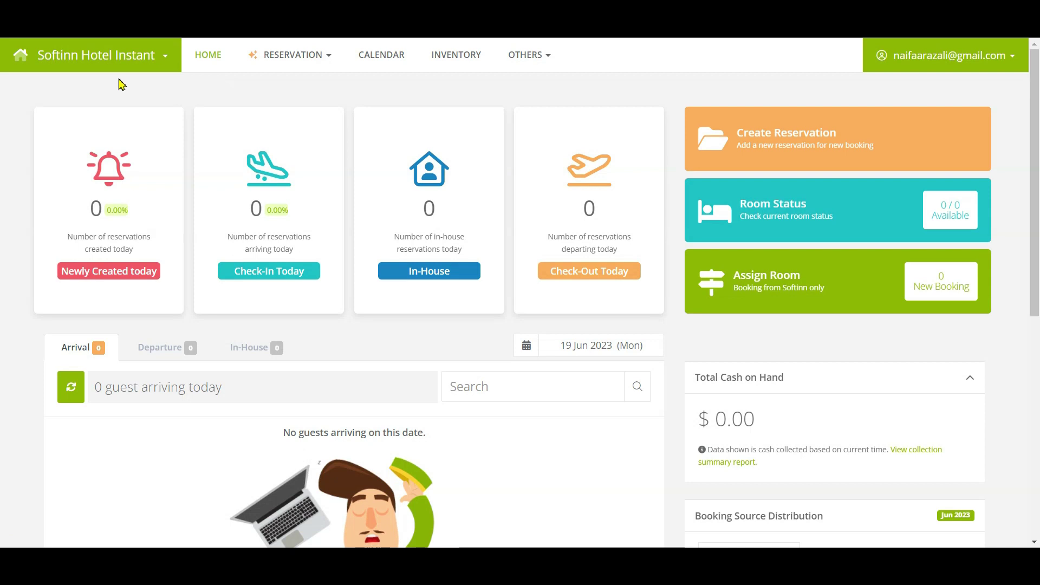
Step: Go to Others > Setup > Room > Room Type & No. setup page
{"action": "left_click", "coordinate": [120, 84]}
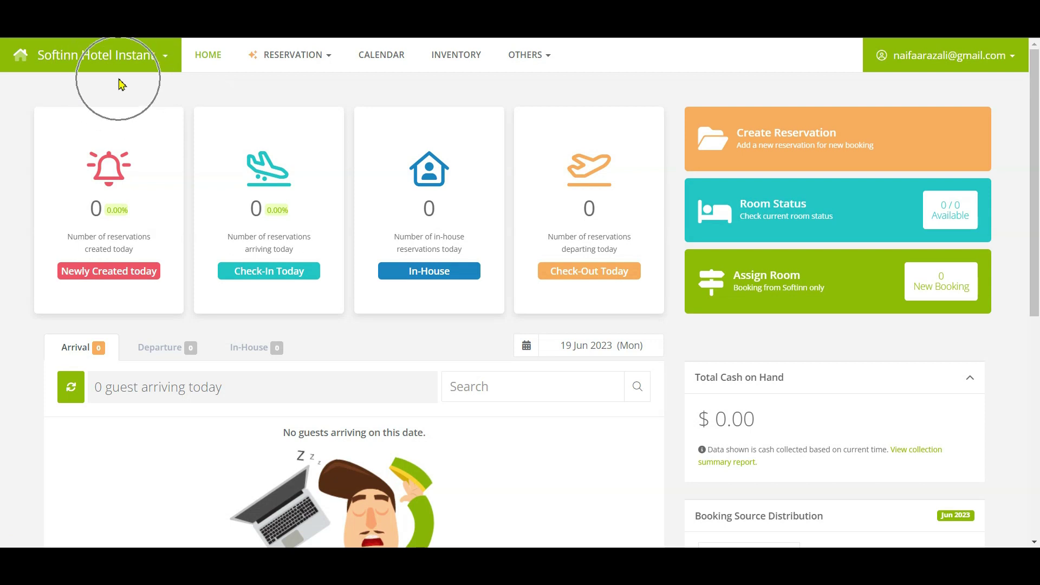
{"action": "left_click", "coordinate": [535, 67]}
{"action": "left_click", "coordinate": [525, 211]}
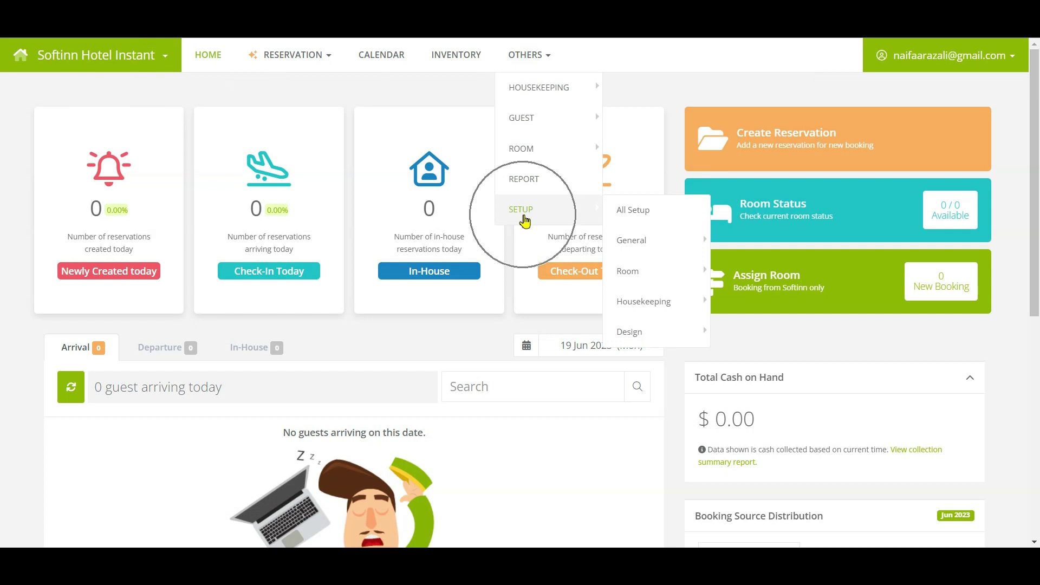
{"action": "mouse_move", "coordinate": [648, 272]}
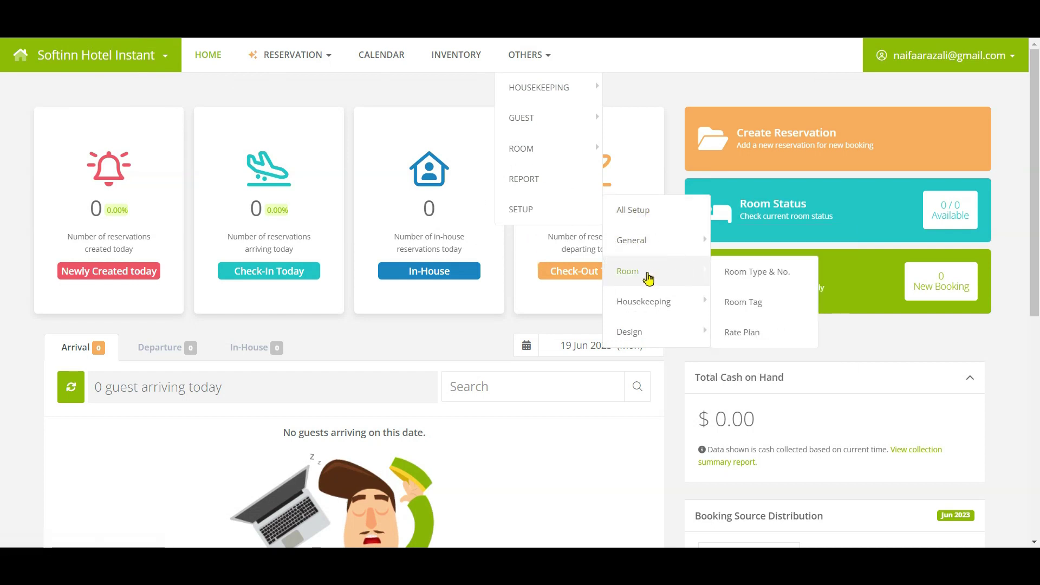
{"action": "left_click", "coordinate": [805, 282]}
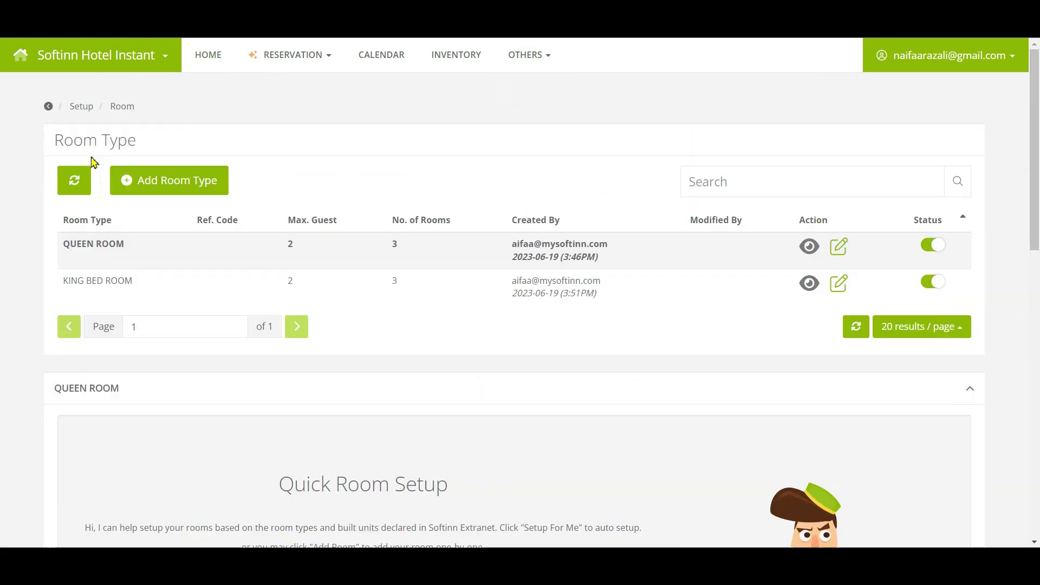
Step: Look over the QUEEN ROOM and KING BED ROOM entries in the room type list
{"action": "left_click", "coordinate": [92, 161]}
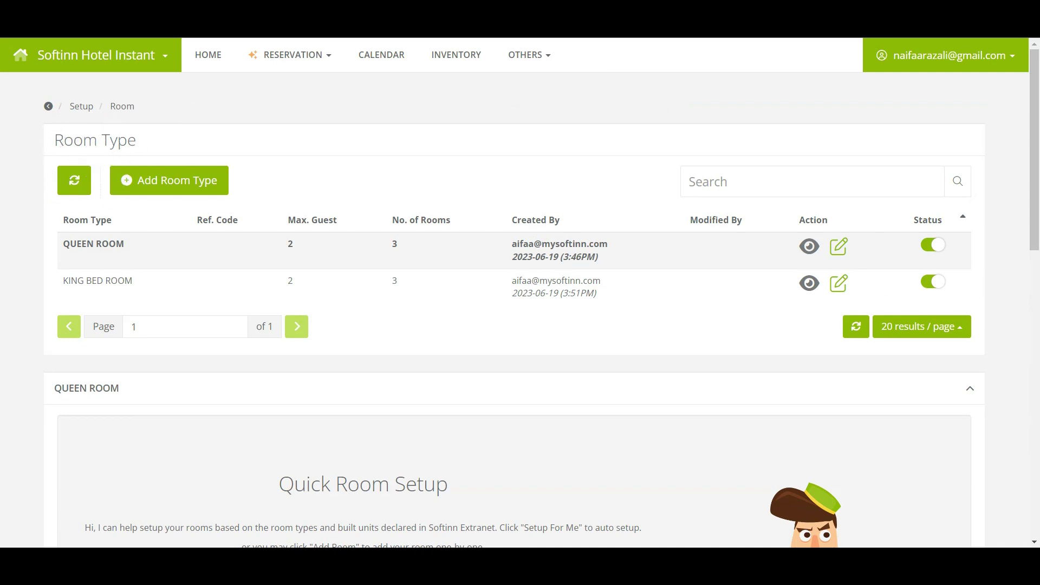
{"action": "left_click", "coordinate": [165, 248]}
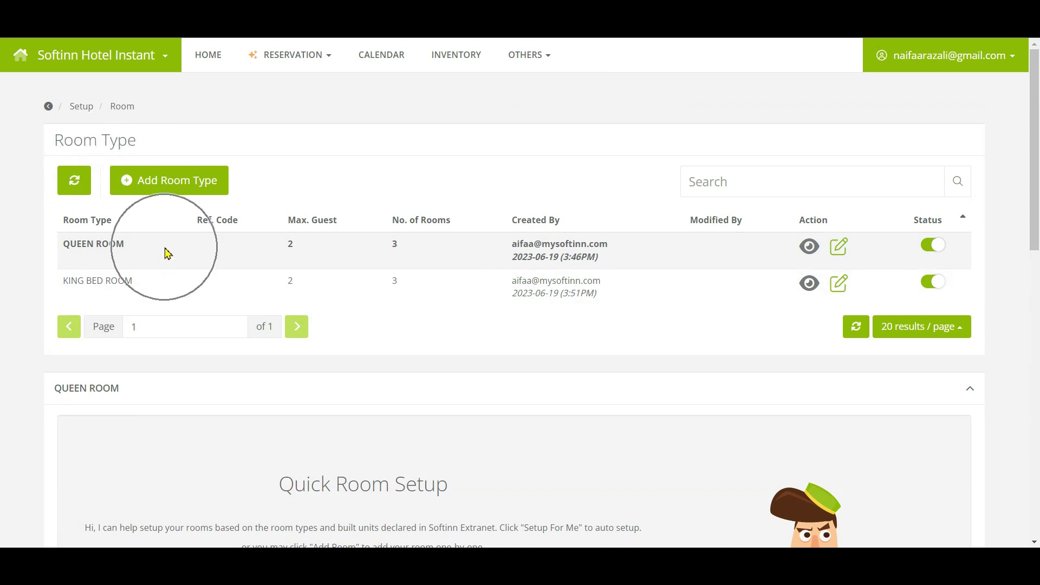
{"action": "left_click", "coordinate": [161, 289]}
{"action": "left_click", "coordinate": [160, 288]}
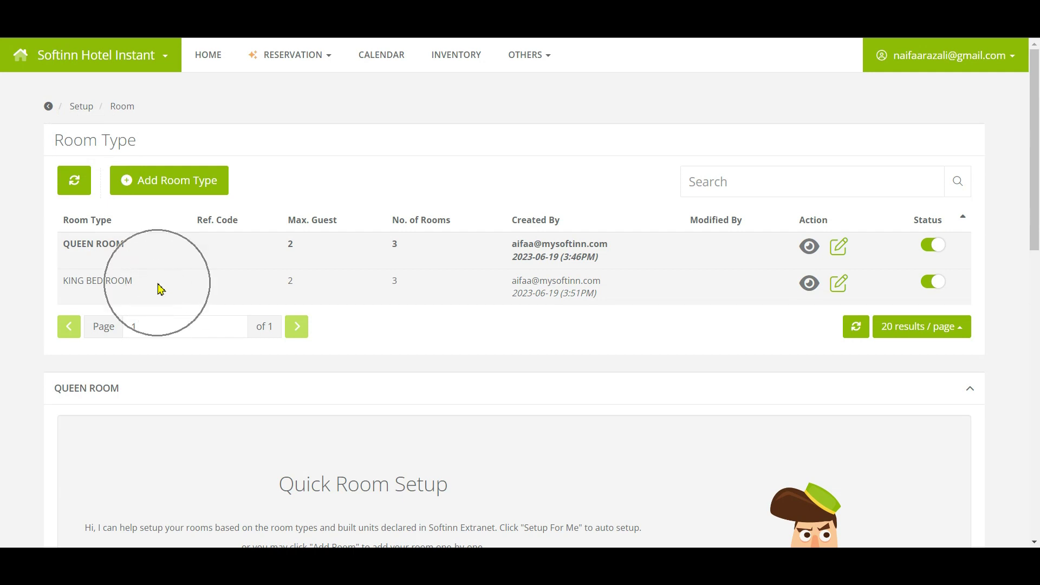
{"action": "left_click", "coordinate": [221, 235]}
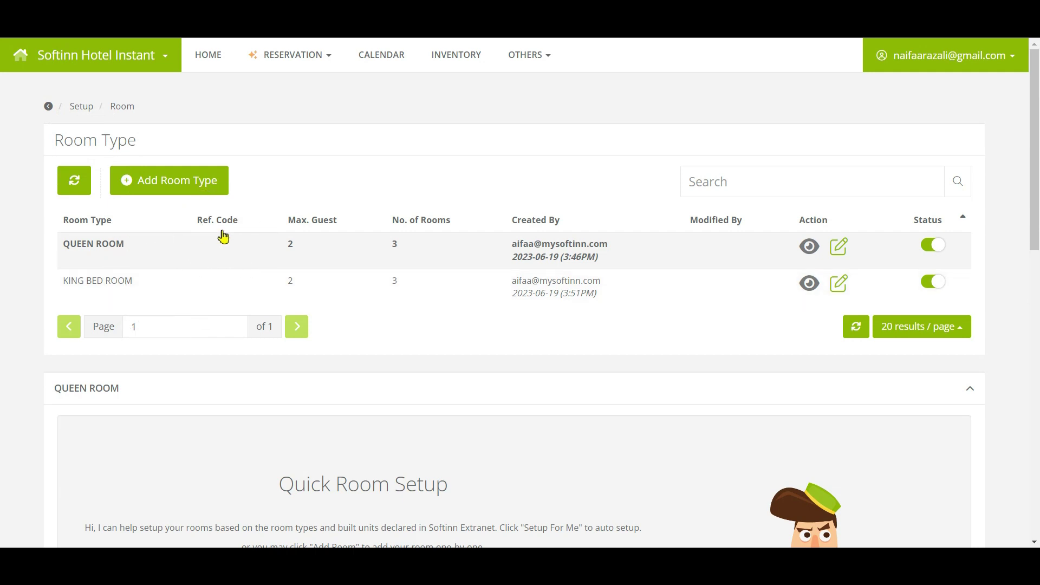
{"action": "left_click", "coordinate": [222, 237]}
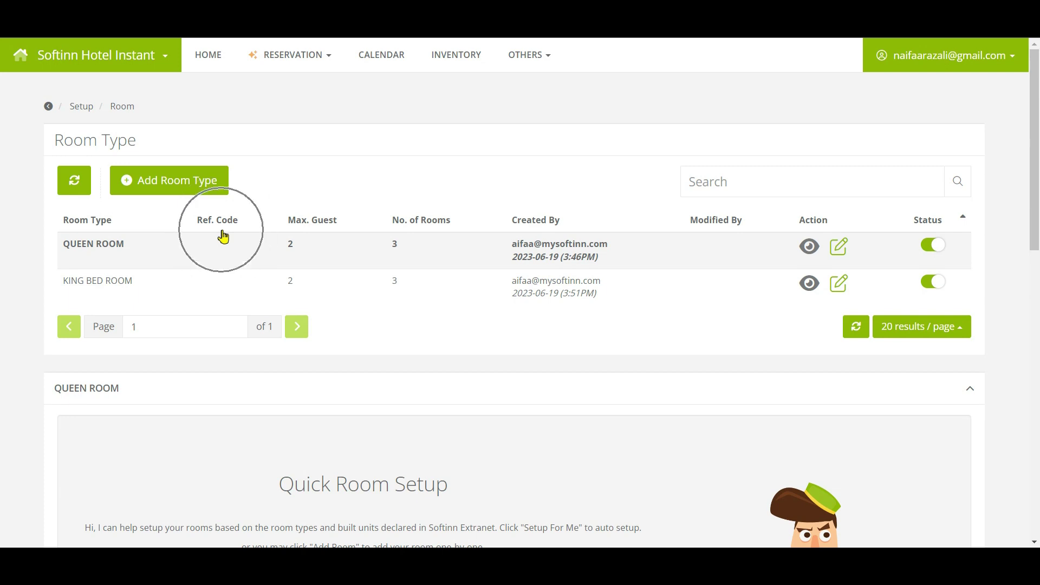
Step: Give the Queen Room type the reference code QR and save it
{"action": "left_click", "coordinate": [841, 253]}
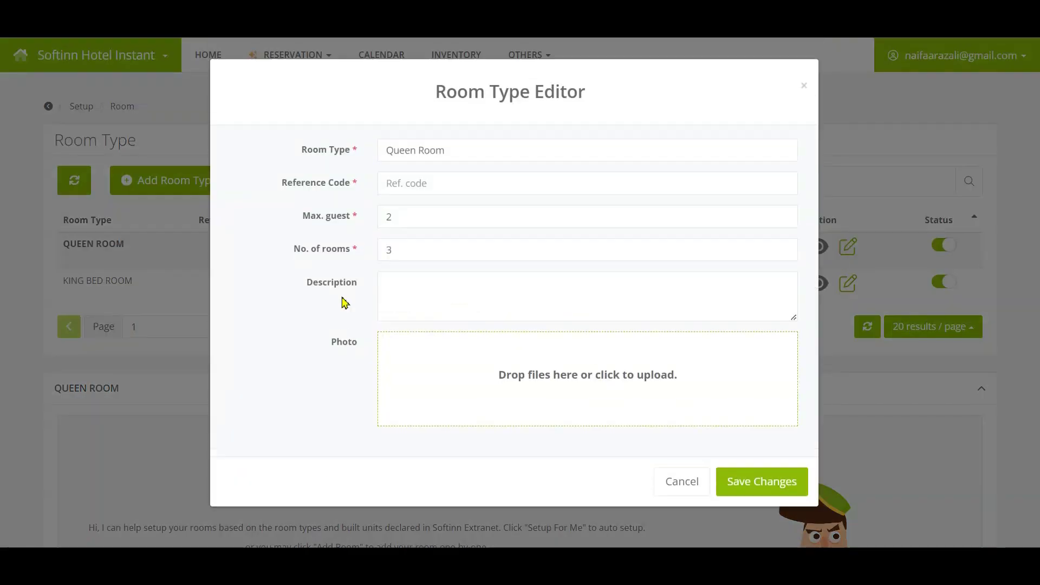
{"action": "left_click", "coordinate": [420, 184]}
{"action": "type", "text": "QR"}
{"action": "left_click", "coordinate": [735, 496]}
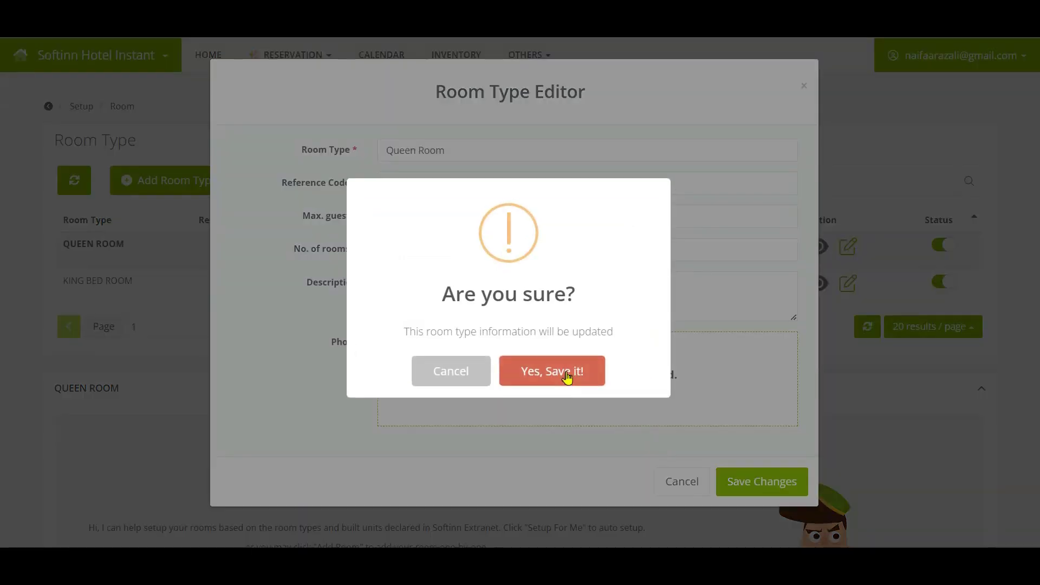
{"action": "left_click", "coordinate": [564, 374]}
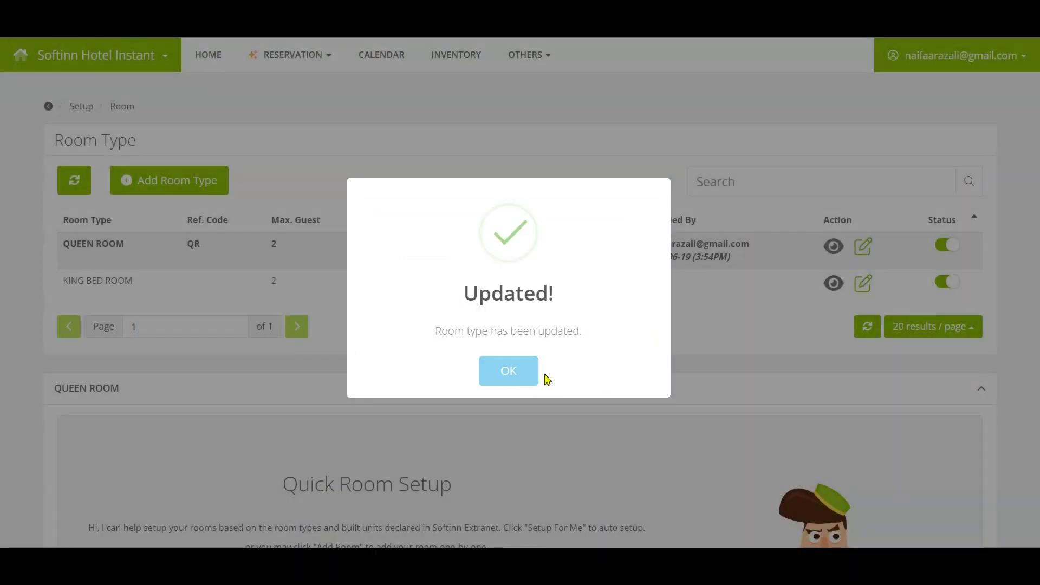
{"action": "left_click", "coordinate": [494, 379]}
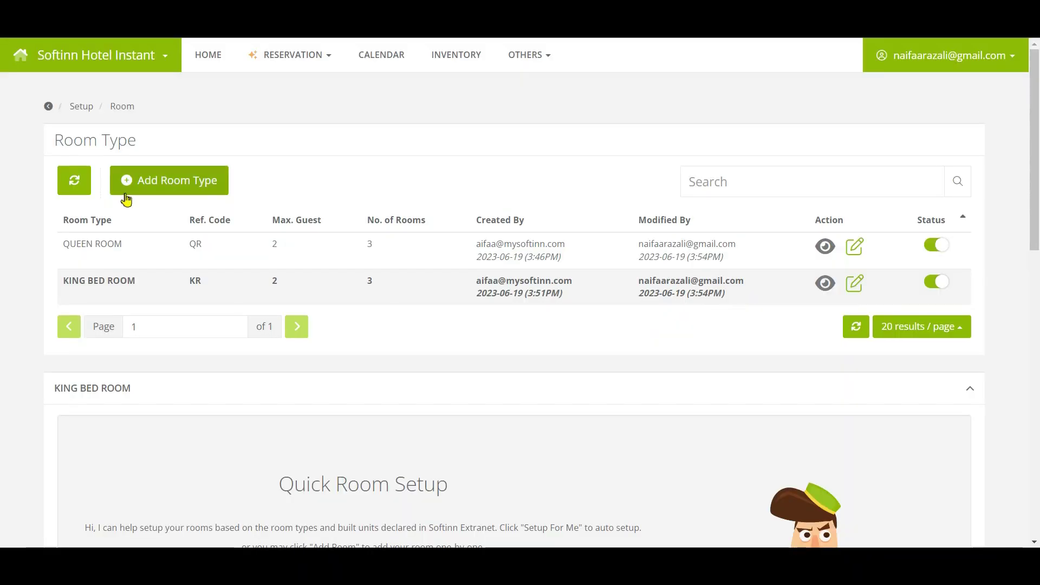
Step: Add room type 'Single Room', code SR, 1 guest, 3 rooms, description '1 single bed with aircond'
{"action": "left_click", "coordinate": [135, 196]}
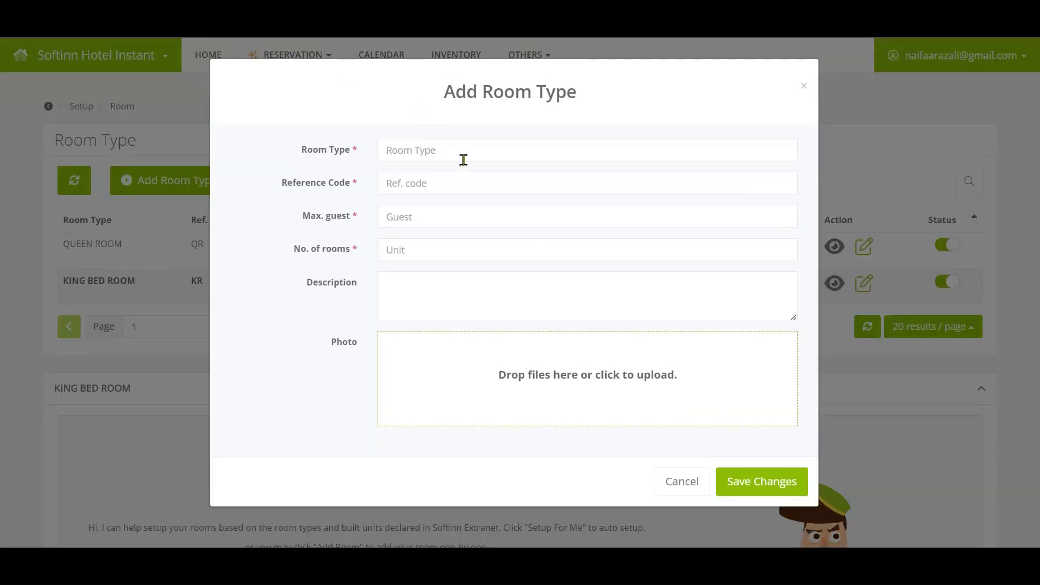
{"action": "left_click", "coordinate": [463, 160]}
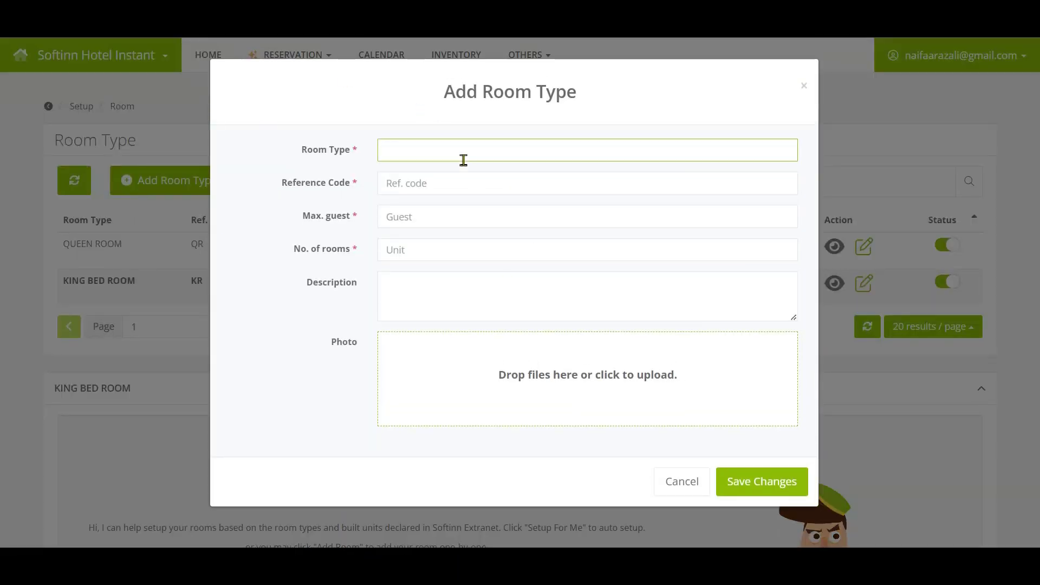
{"action": "type", "text": "Single Room"}
{"action": "key", "text": "Tab"}
{"action": "type", "text": "SR"}
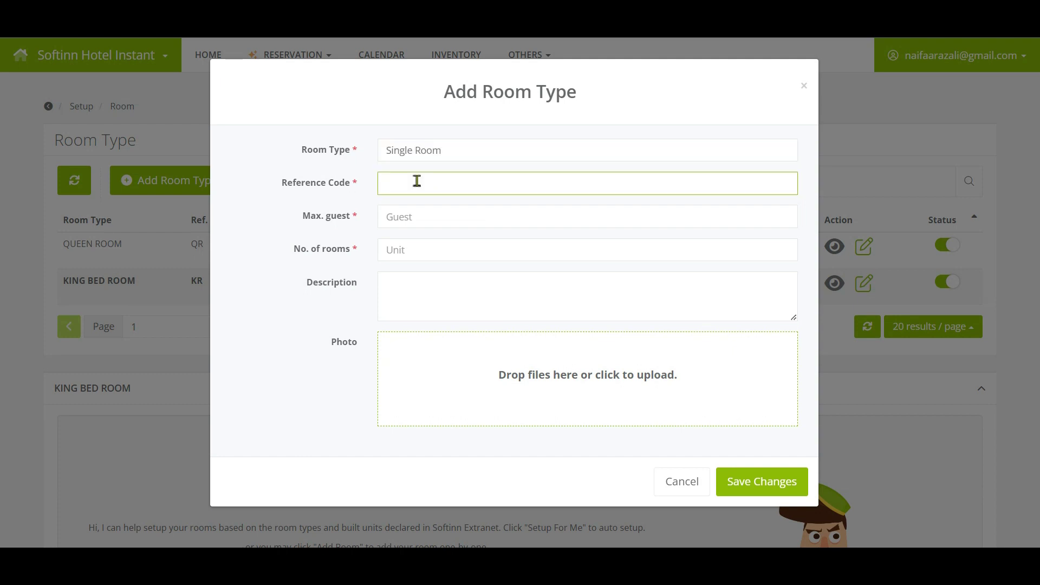
{"action": "left_click", "coordinate": [403, 218]}
{"action": "type", "text": "1"}
{"action": "key", "text": "Tab"}
{"action": "type", "text": "3"}
{"action": "left_click", "coordinate": [530, 300]}
{"action": "type", "text": "1"}
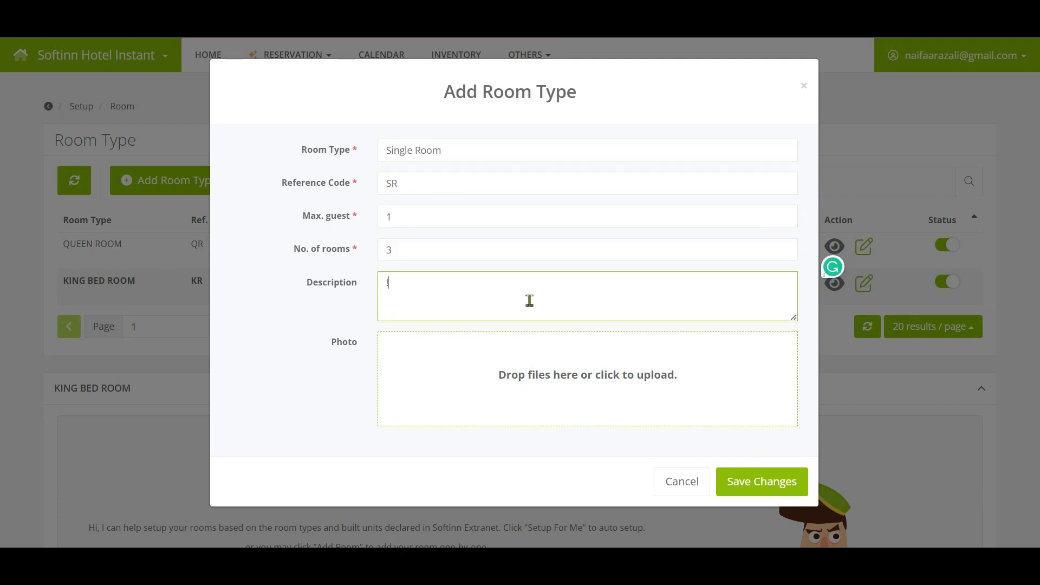
{"action": "type", "text": " single bed with aircond"}
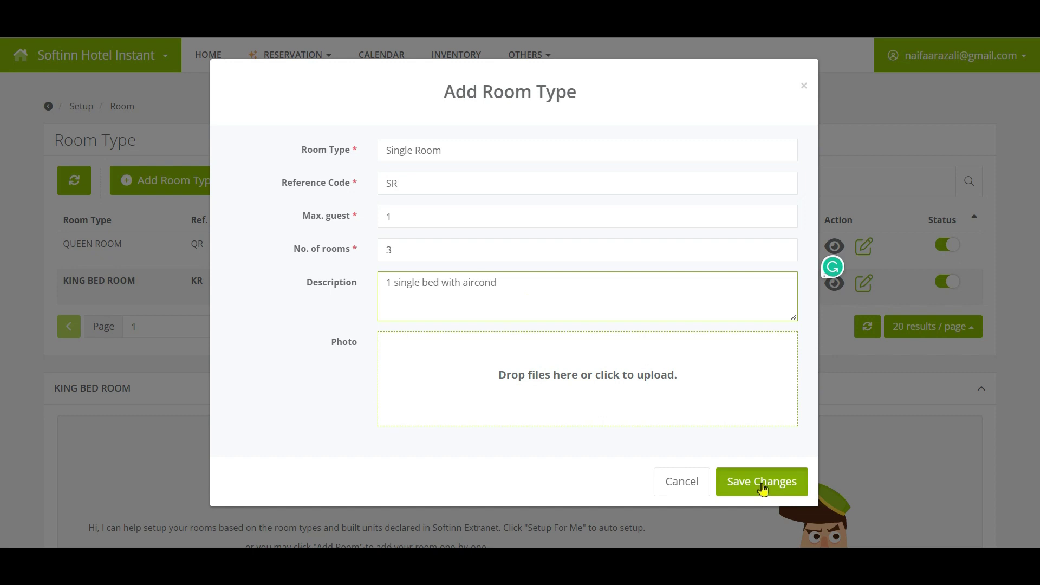
{"action": "left_click", "coordinate": [762, 486]}
{"action": "left_click", "coordinate": [551, 374]}
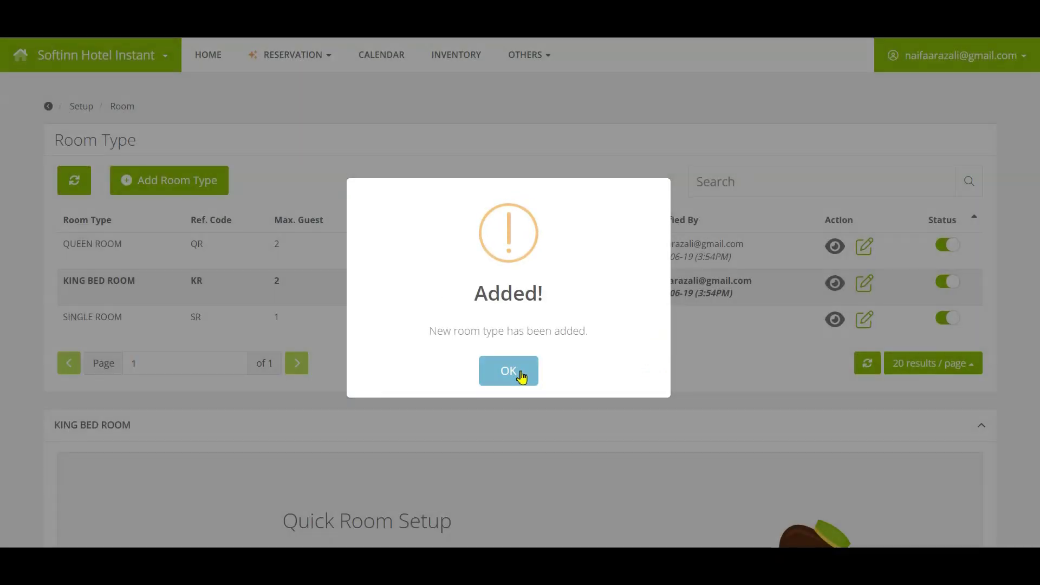
{"action": "left_click", "coordinate": [520, 376]}
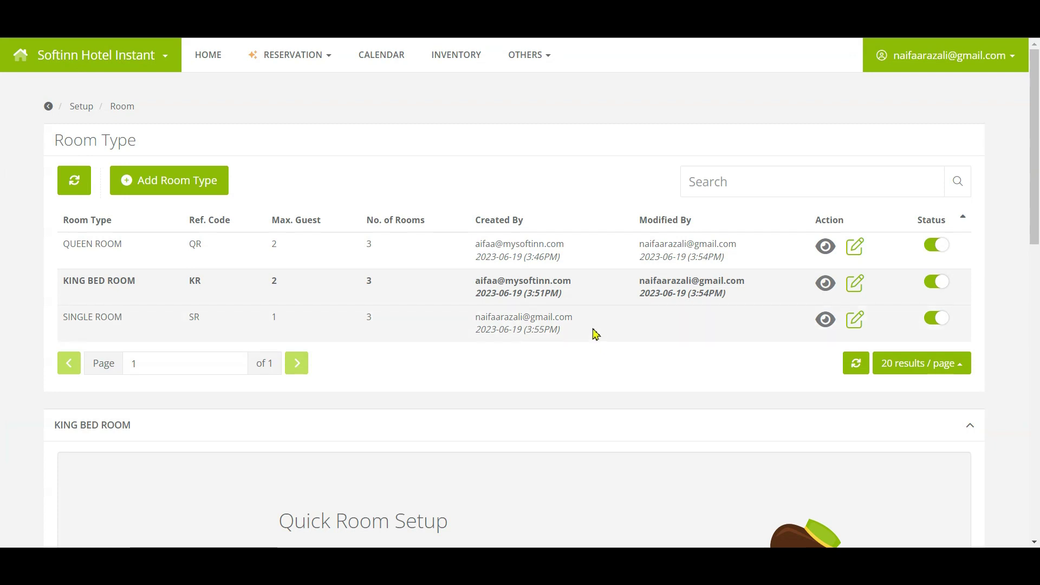
Step: Auto-create the King Bed Room's rooms with Setup For Me
{"action": "scroll", "coordinate": [524, 349], "scroll_direction": "down", "scroll_amount": 1}
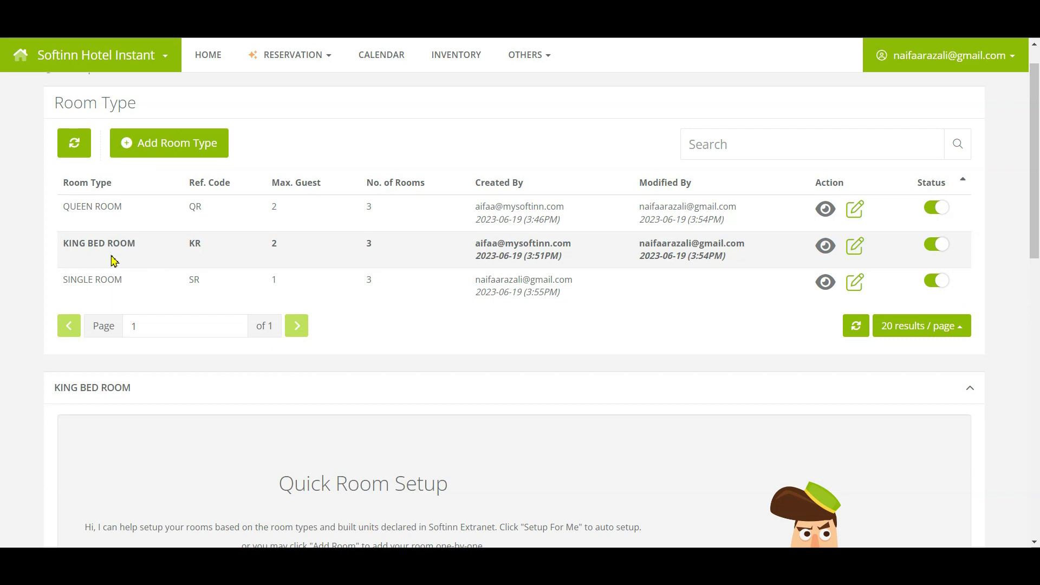
{"action": "double_click", "coordinate": [116, 244]}
{"action": "left_click", "coordinate": [107, 399]}
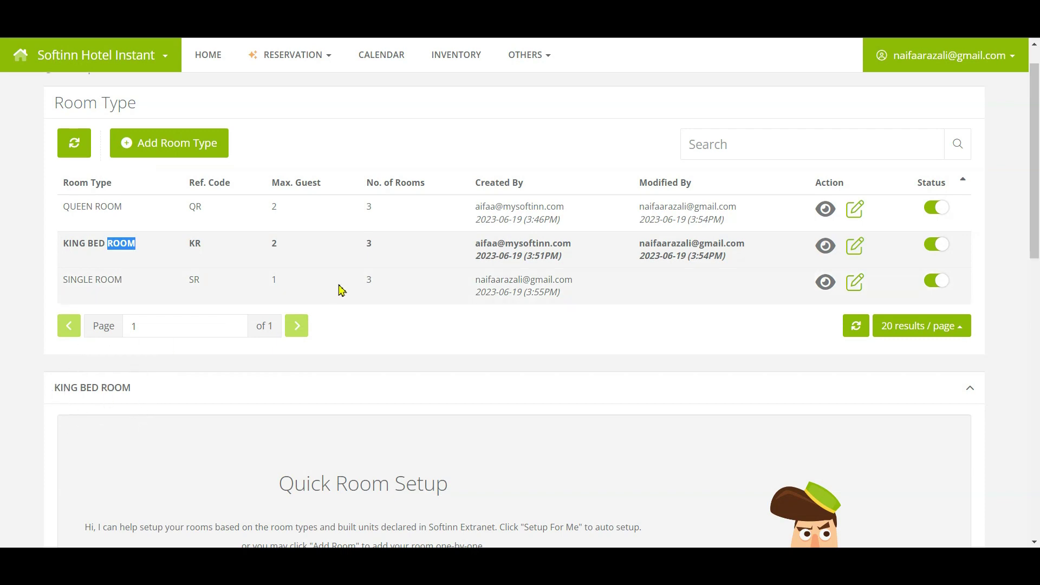
{"action": "scroll", "coordinate": [339, 287], "scroll_direction": "down", "scroll_amount": 3}
{"action": "left_click", "coordinate": [356, 400]}
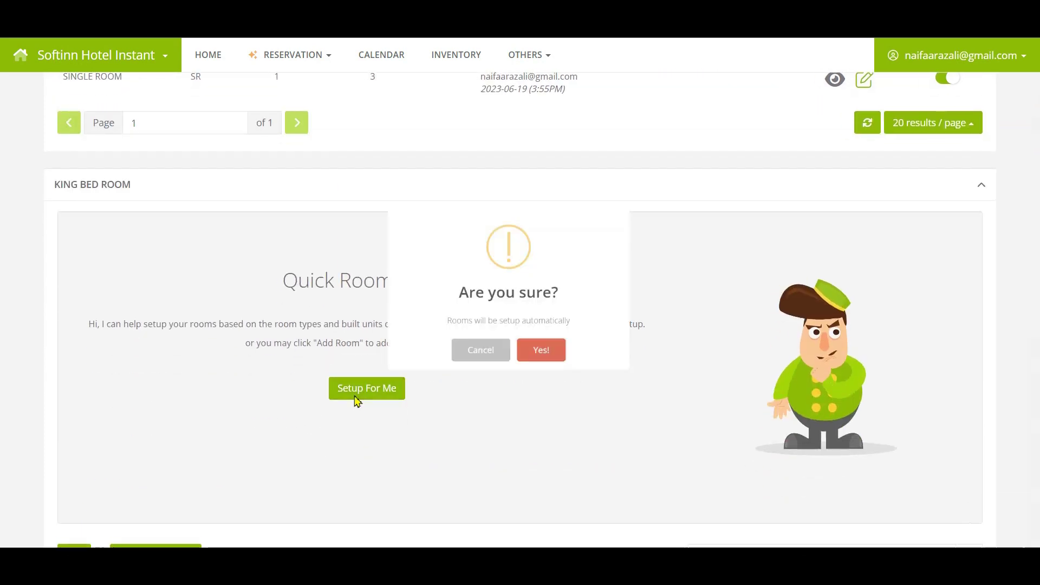
{"action": "left_click", "coordinate": [575, 379]}
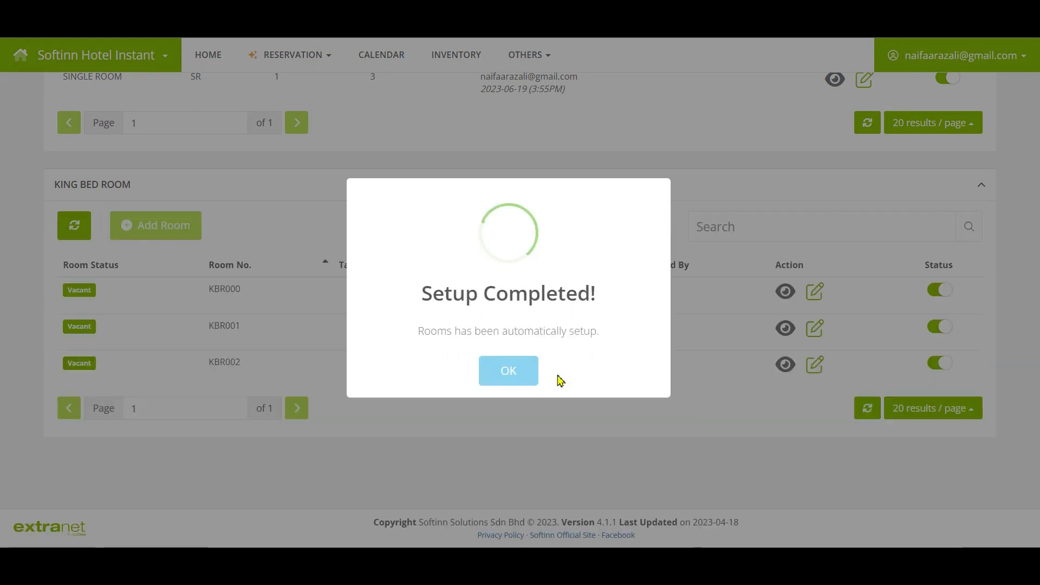
{"action": "left_click", "coordinate": [501, 371]}
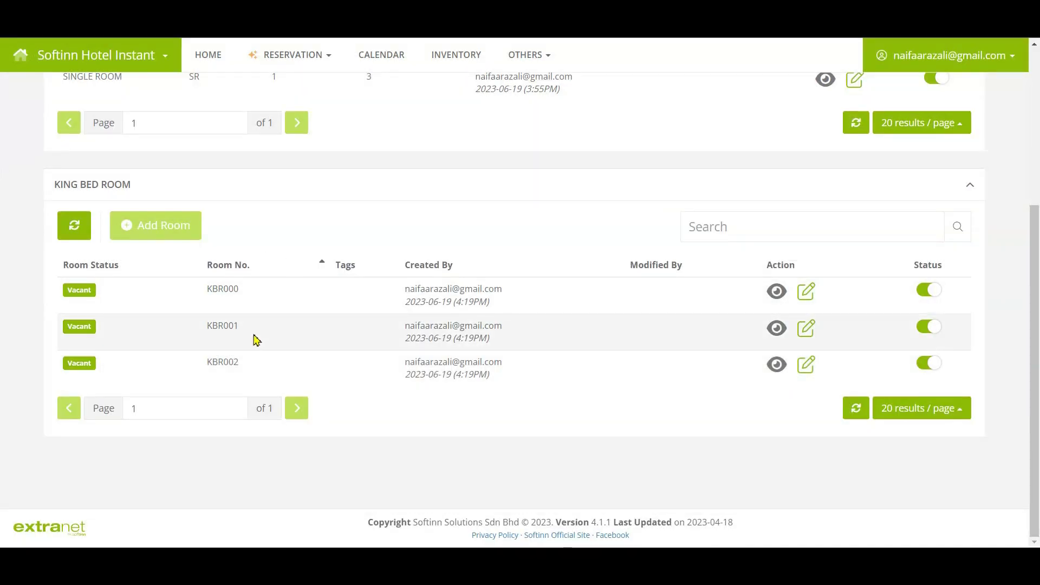
Step: Renumber room KBR000 to 103 on floor 1, wing South, tower A, and save
{"action": "left_click", "coordinate": [806, 292]}
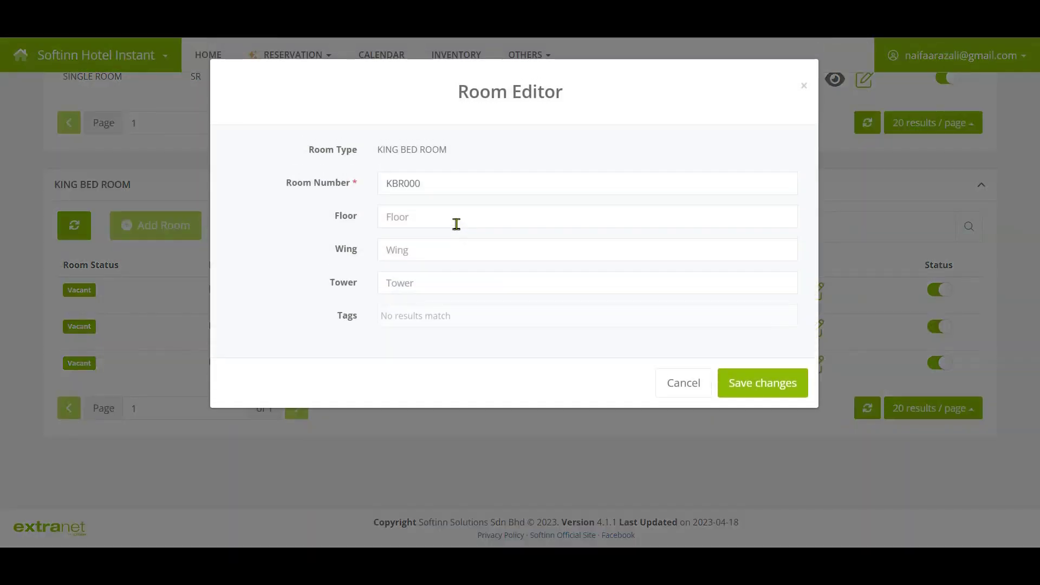
{"action": "type", "text": "103"}
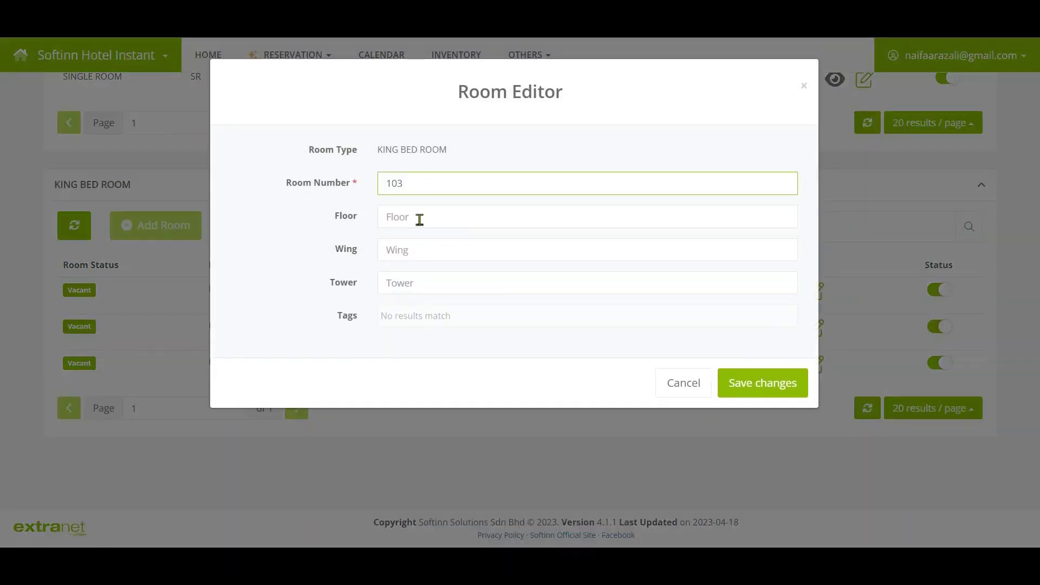
{"action": "left_click", "coordinate": [420, 219]}
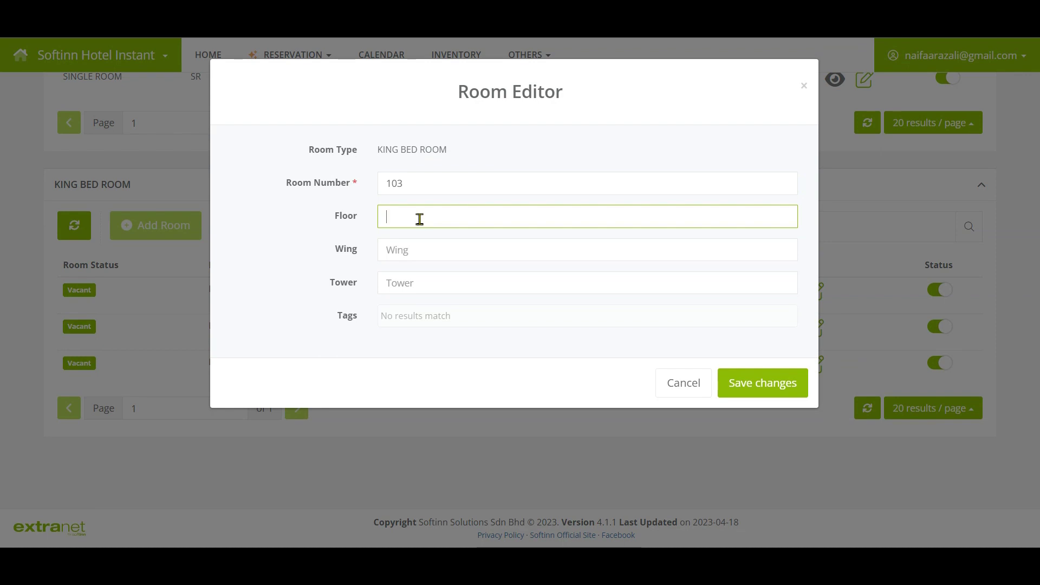
{"action": "type", "text": "1"}
{"action": "left_click", "coordinate": [428, 245]}
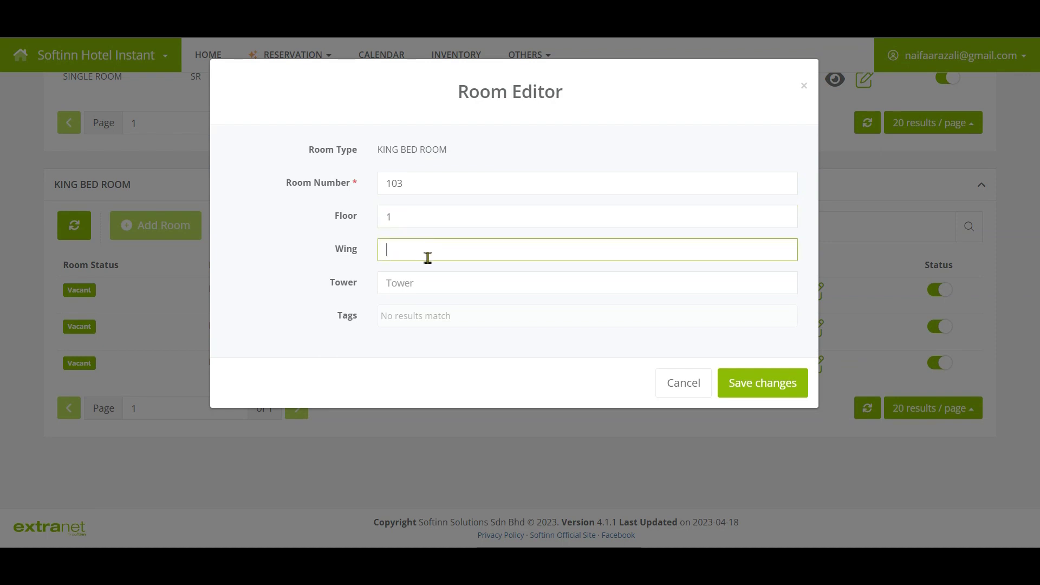
{"action": "type", "text": "South"}
{"action": "key", "text": "Tab"}
{"action": "type", "text": "A"}
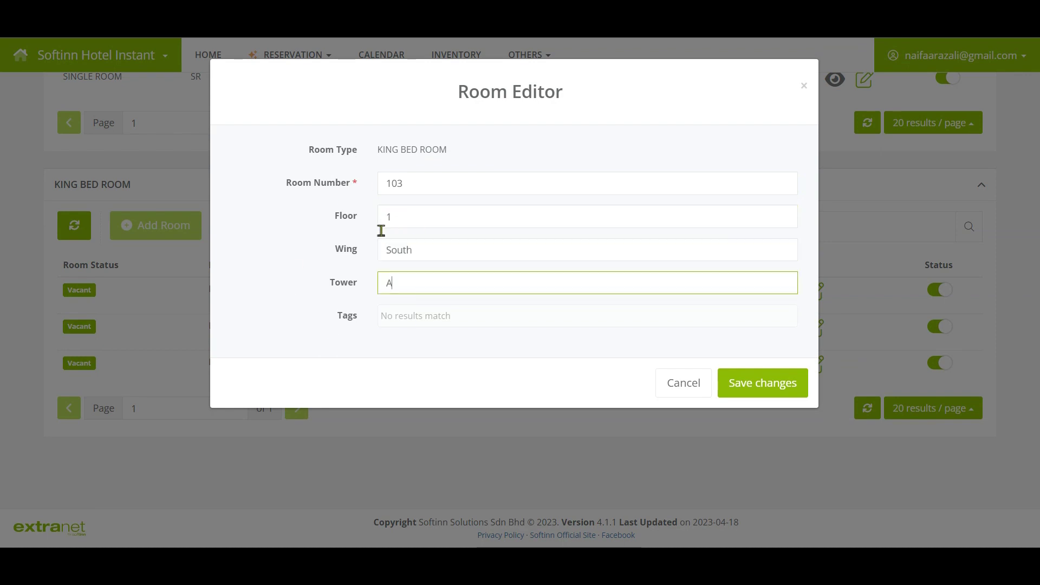
{"action": "left_click", "coordinate": [749, 383]}
{"action": "left_click", "coordinate": [577, 372]}
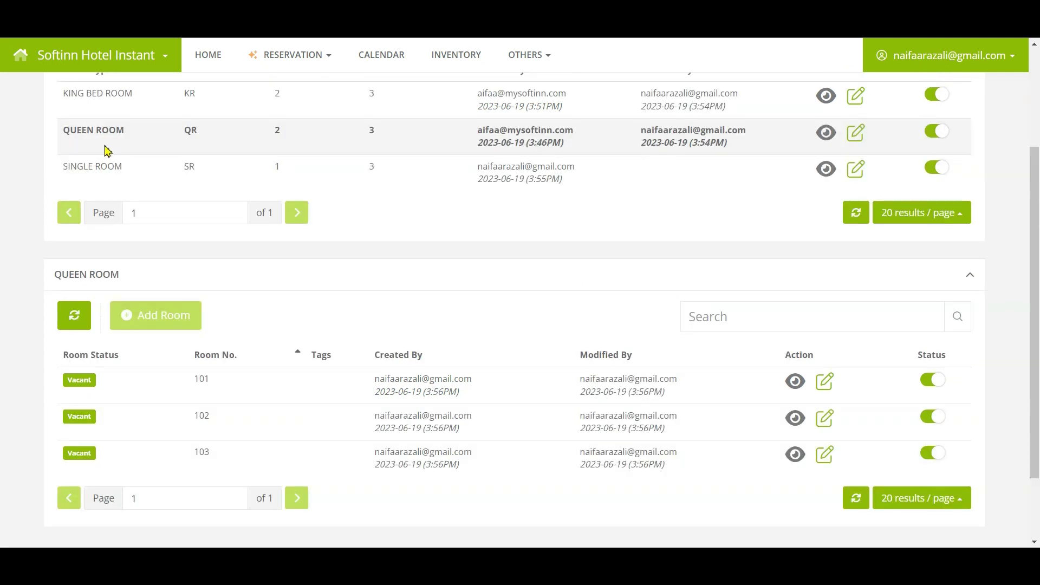
Step: Switch room 103 of the QUEEN ROOM type to inactive
{"action": "left_click", "coordinate": [105, 151]}
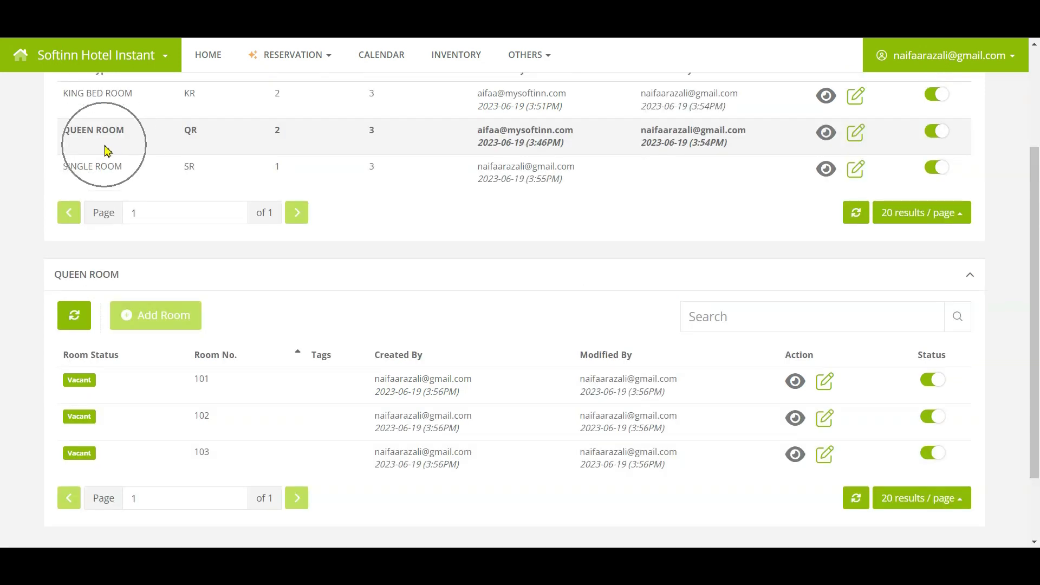
{"action": "left_click", "coordinate": [217, 399]}
{"action": "left_click", "coordinate": [216, 425]}
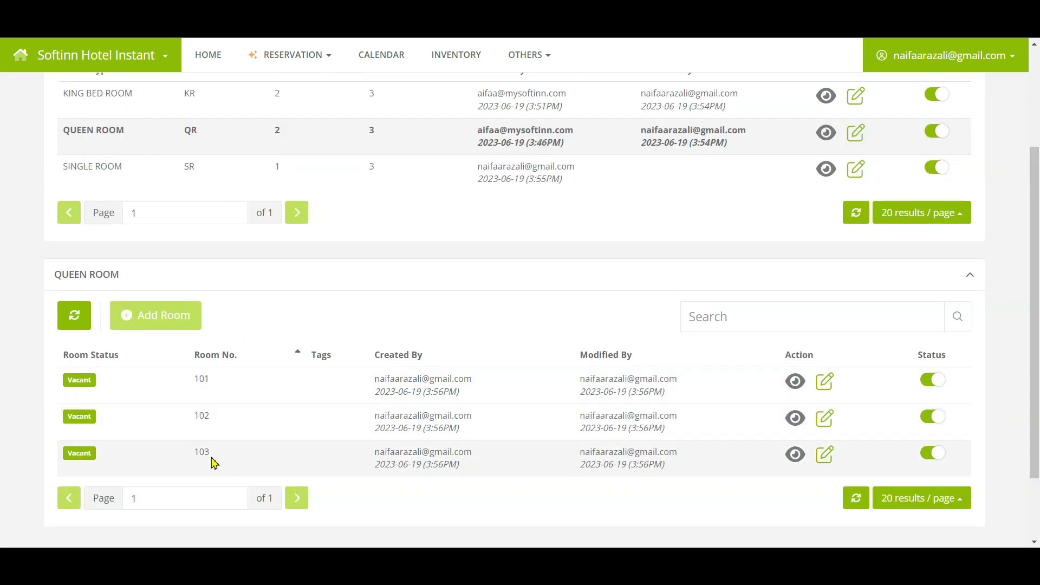
{"action": "left_click", "coordinate": [213, 458]}
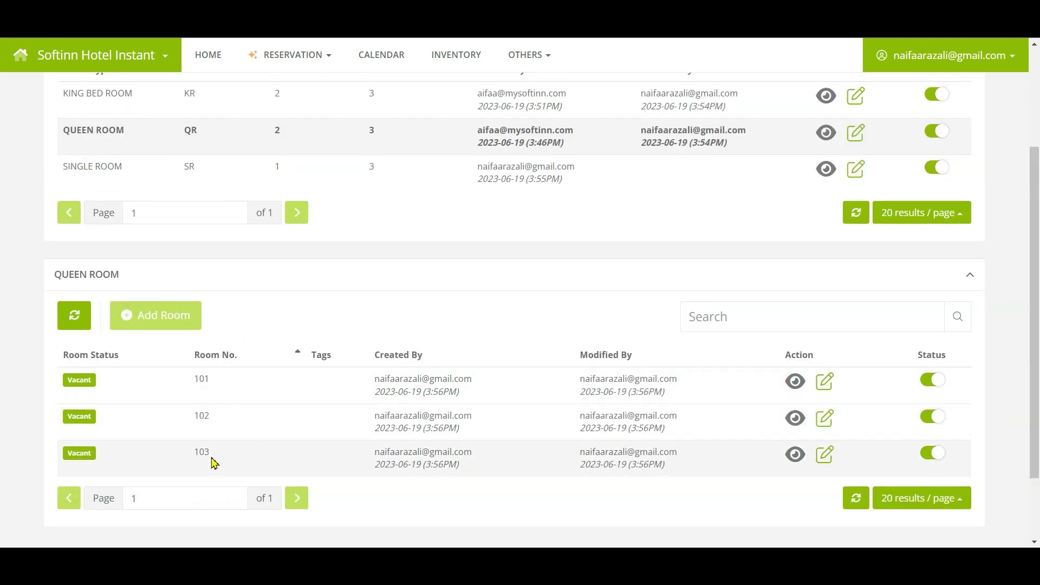
{"action": "left_click", "coordinate": [933, 453]}
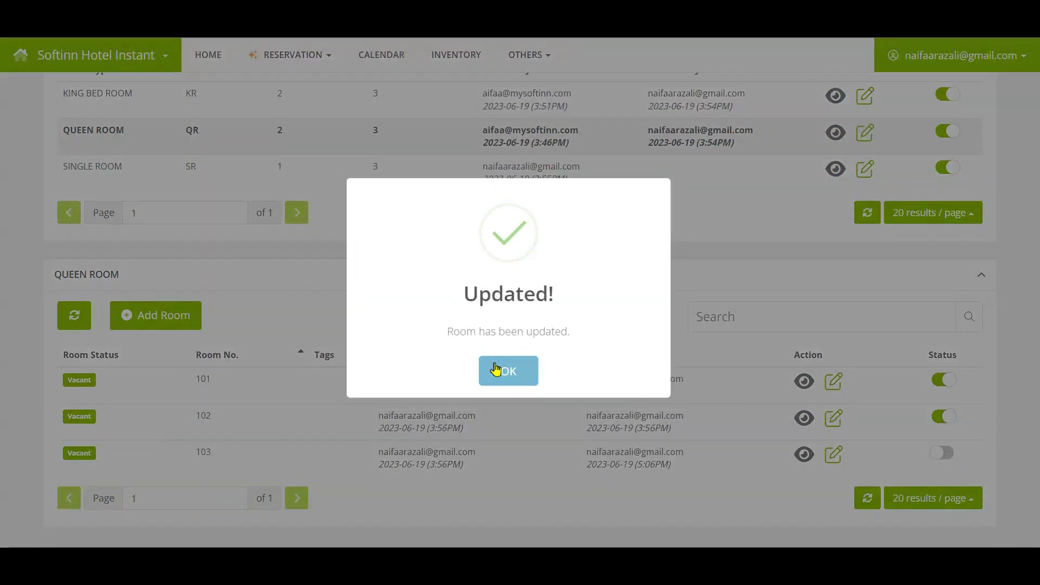
{"action": "left_click", "coordinate": [493, 368]}
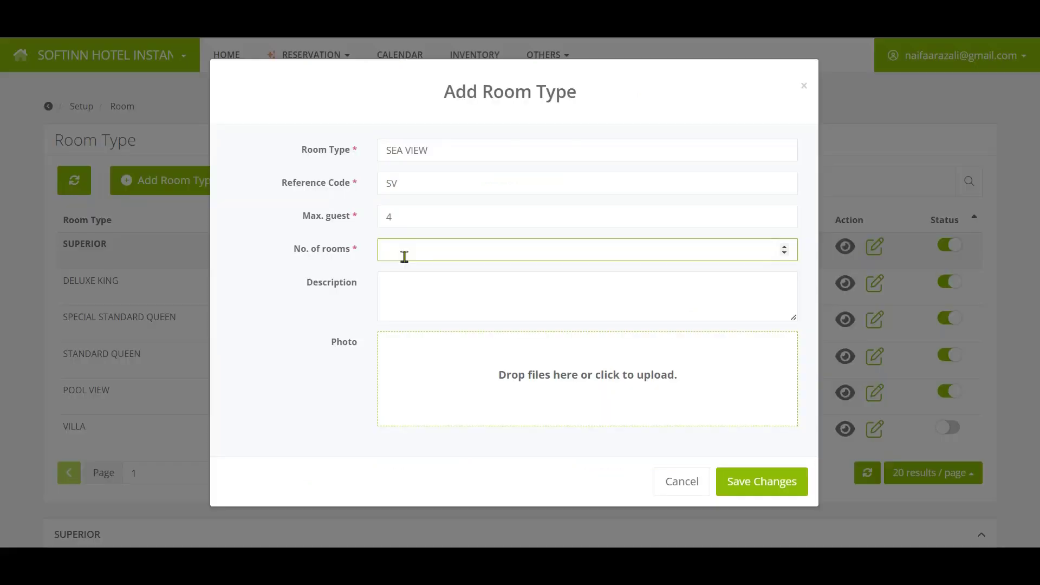
Step: Enter 2 as the SEA VIEW room type's number of rooms
{"action": "type", "text": "2"}
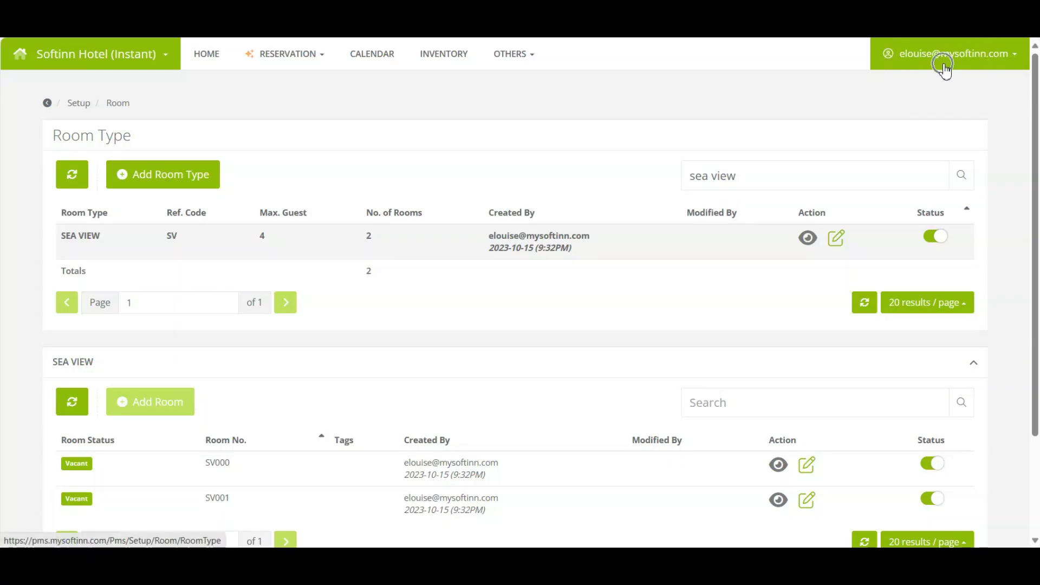
Step: Switch to the Extranet and open MORE > Manage Room to find SEA VIEW
{"action": "left_click", "coordinate": [945, 64]}
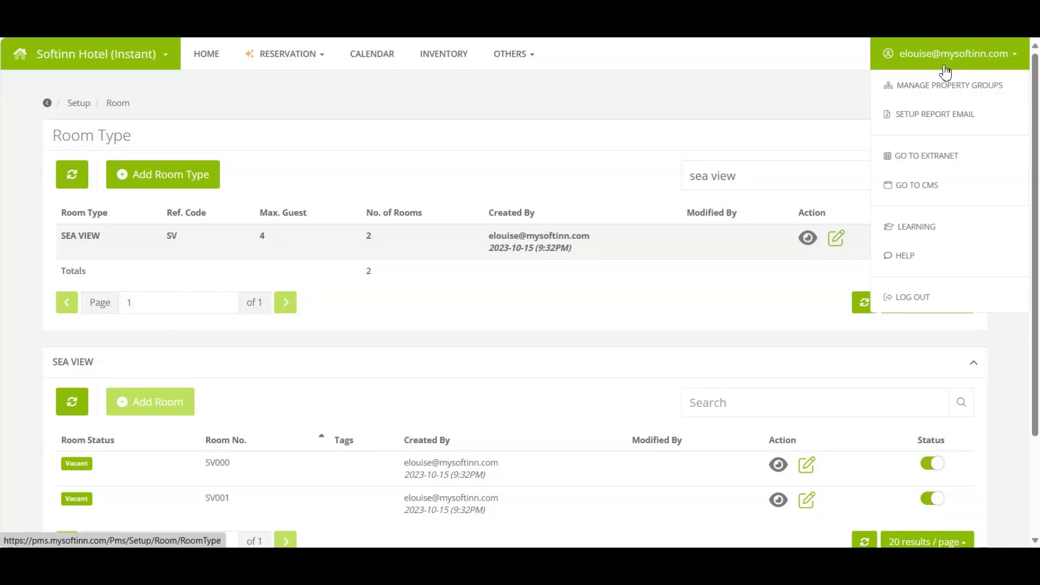
{"action": "left_click", "coordinate": [941, 168]}
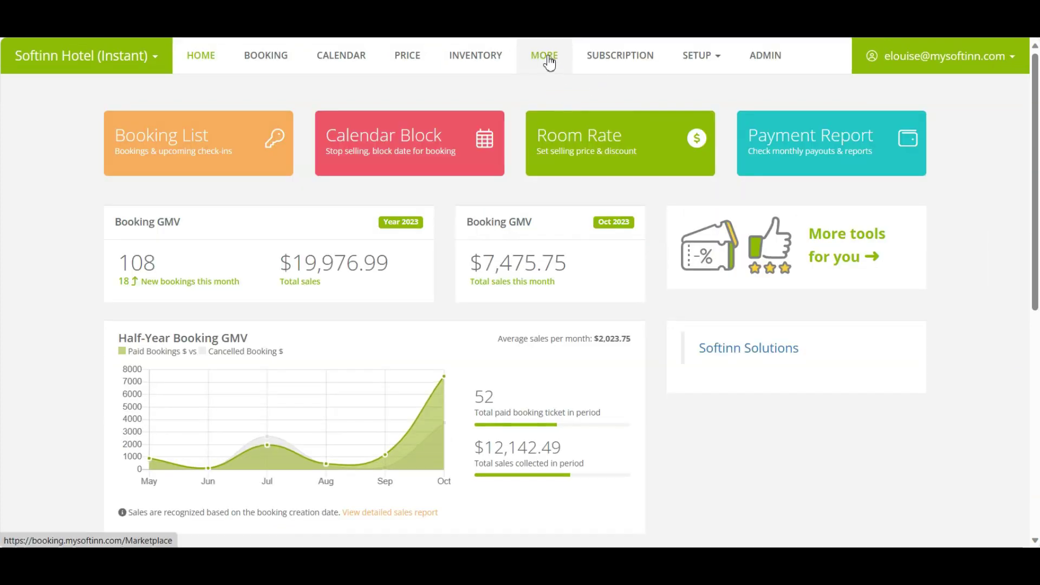
{"action": "left_click", "coordinate": [551, 67]}
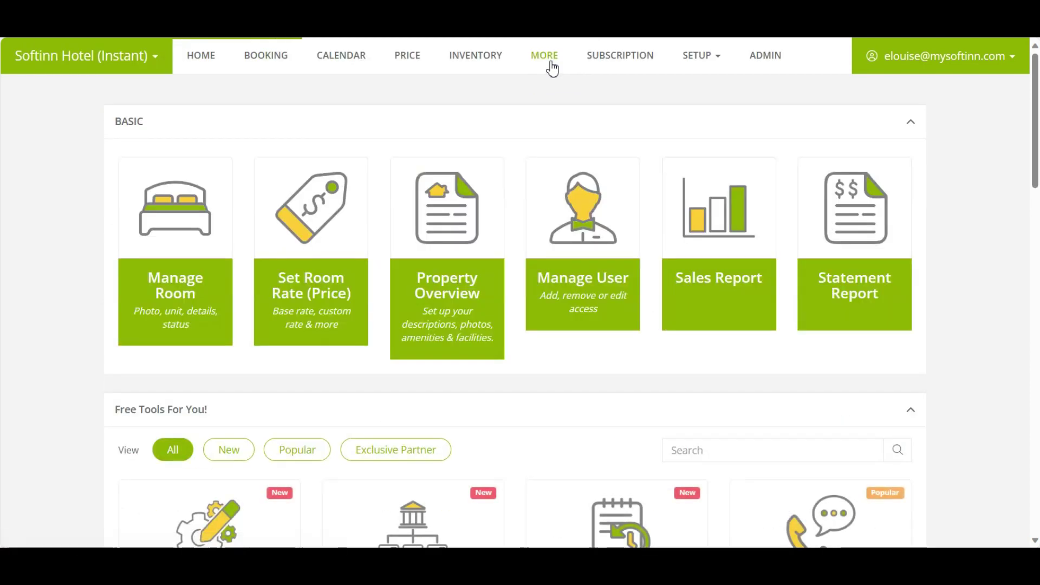
{"action": "left_click", "coordinate": [178, 293]}
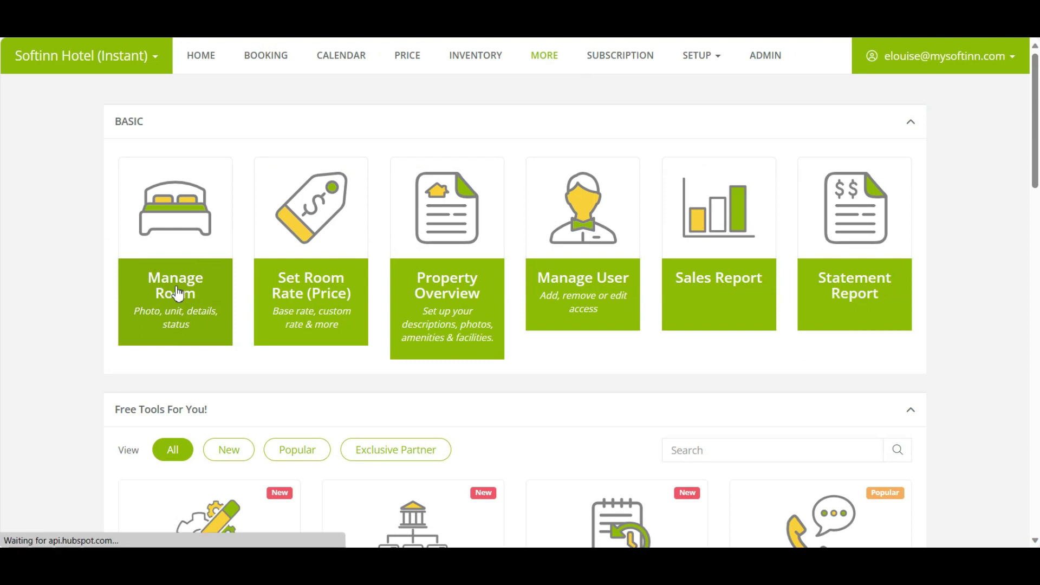
{"action": "left_click", "coordinate": [146, 375]}
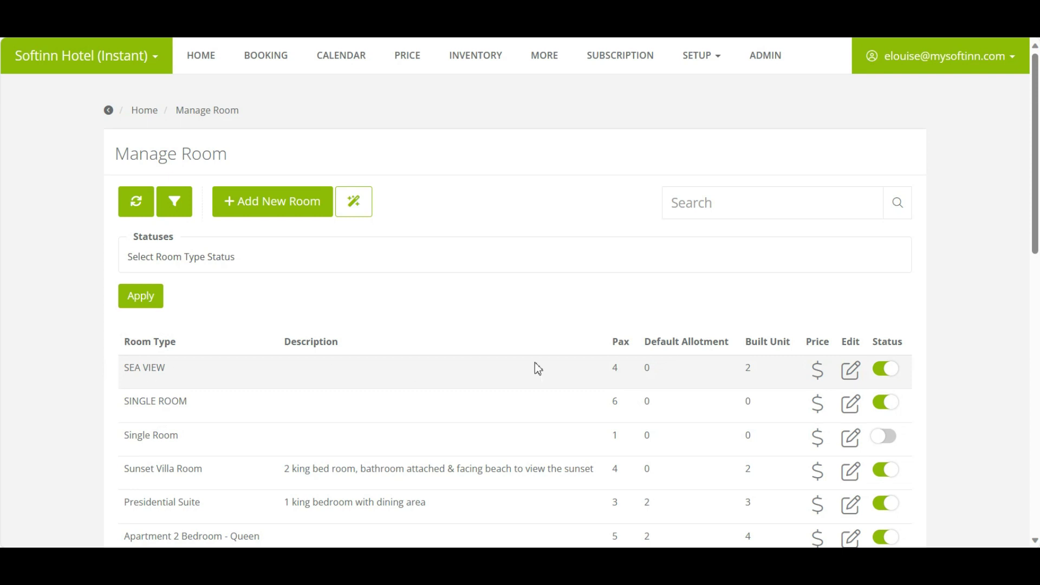
Step: Change SEA VIEW's Max. Adults from 4 to 2 and Max. Children from 0 to 2, then save
{"action": "left_click", "coordinate": [852, 375]}
{"action": "left_click", "coordinate": [852, 376]}
{"action": "left_click", "coordinate": [853, 375]}
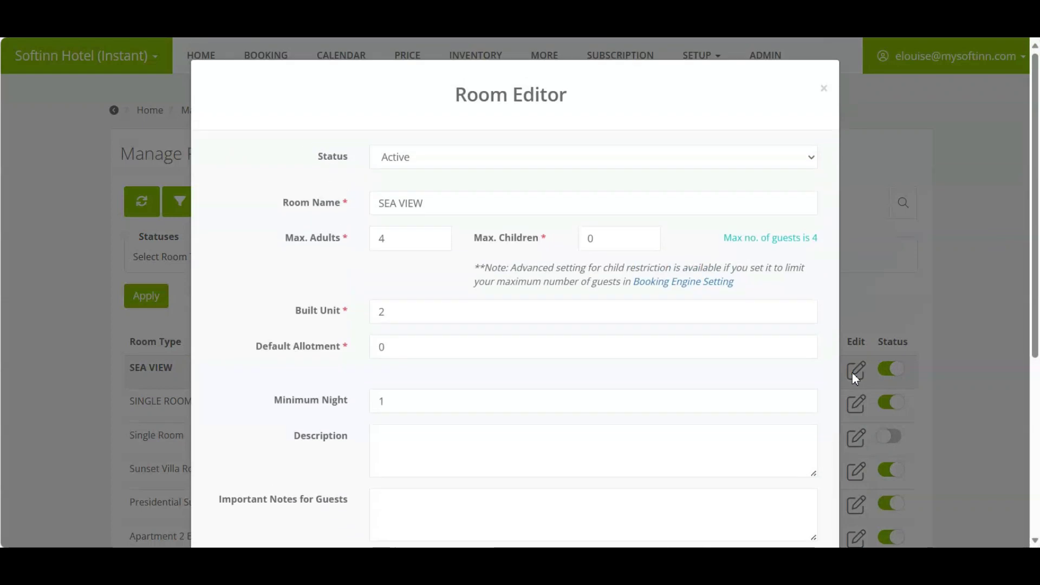
{"action": "left_click", "coordinate": [345, 245]}
{"action": "left_click", "coordinate": [551, 248]}
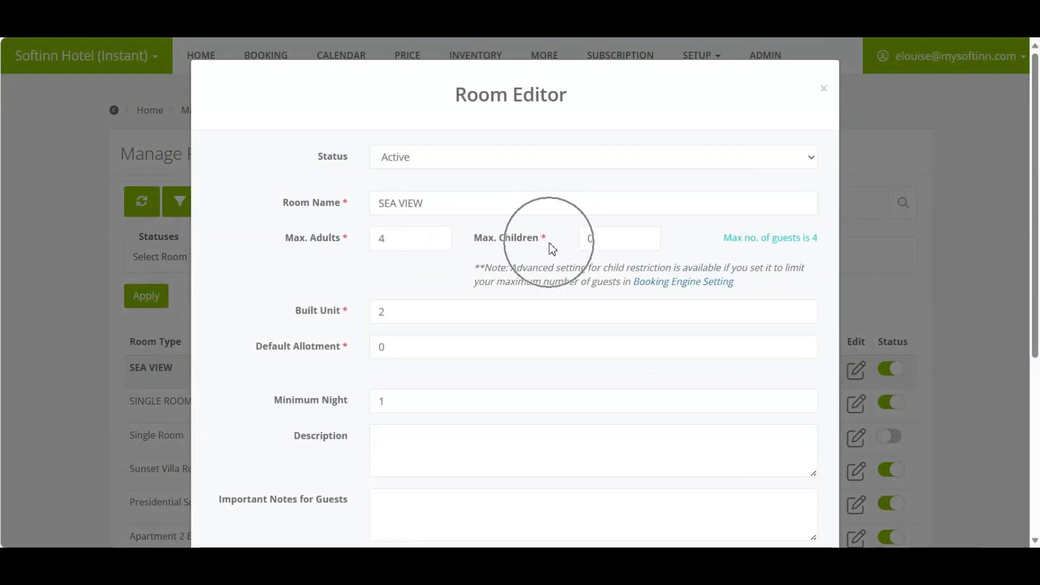
{"action": "double_click", "coordinate": [416, 237]}
{"action": "type", "text": "2"}
{"action": "double_click", "coordinate": [618, 239]}
{"action": "type", "text": "2"}
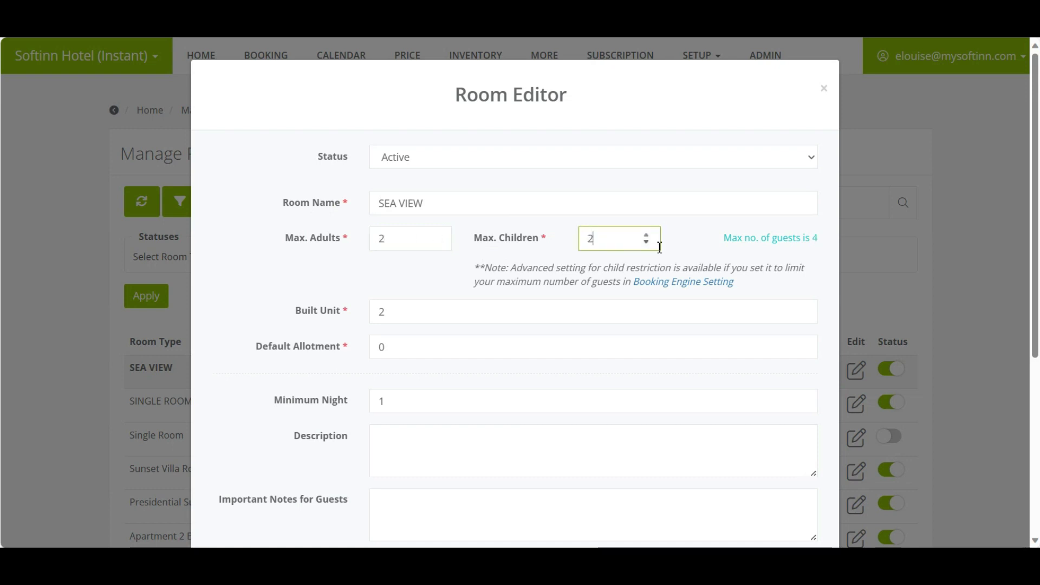
{"action": "left_click", "coordinate": [571, 282]}
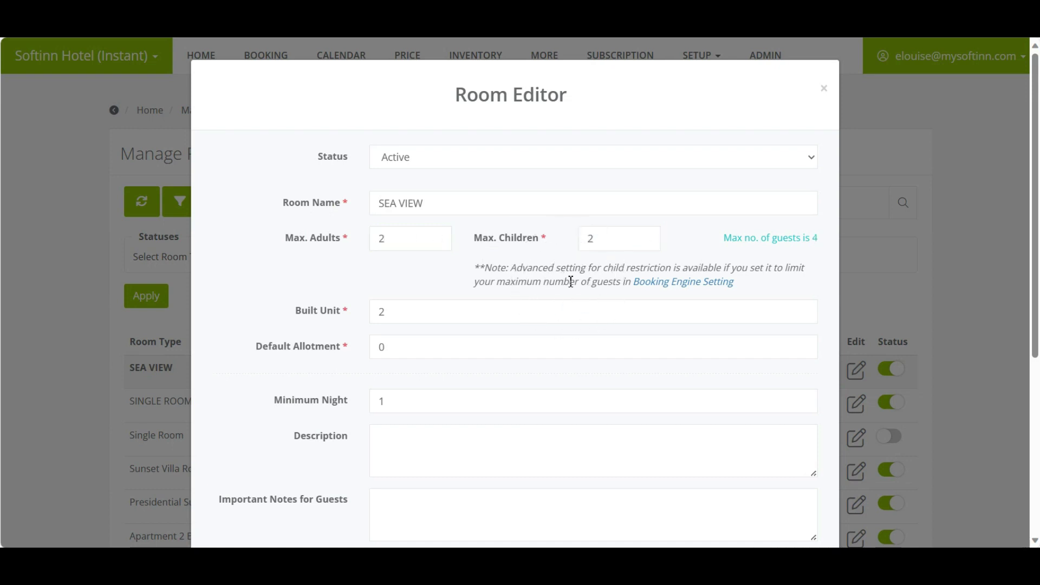
{"action": "scroll", "coordinate": [572, 281], "scroll_direction": "down", "scroll_amount": 5}
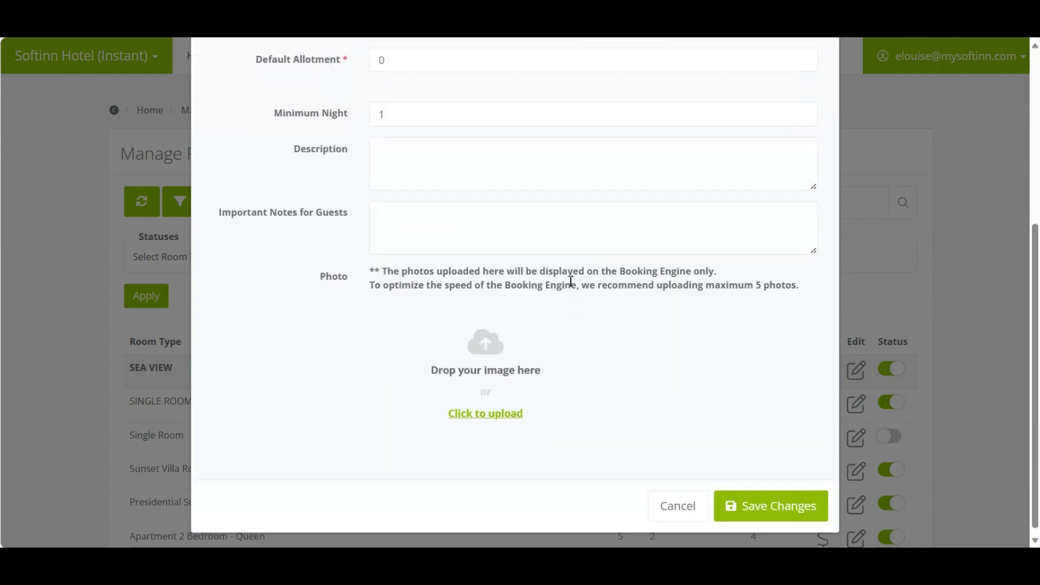
{"action": "left_click", "coordinate": [778, 503]}
{"action": "left_click", "coordinate": [516, 379]}
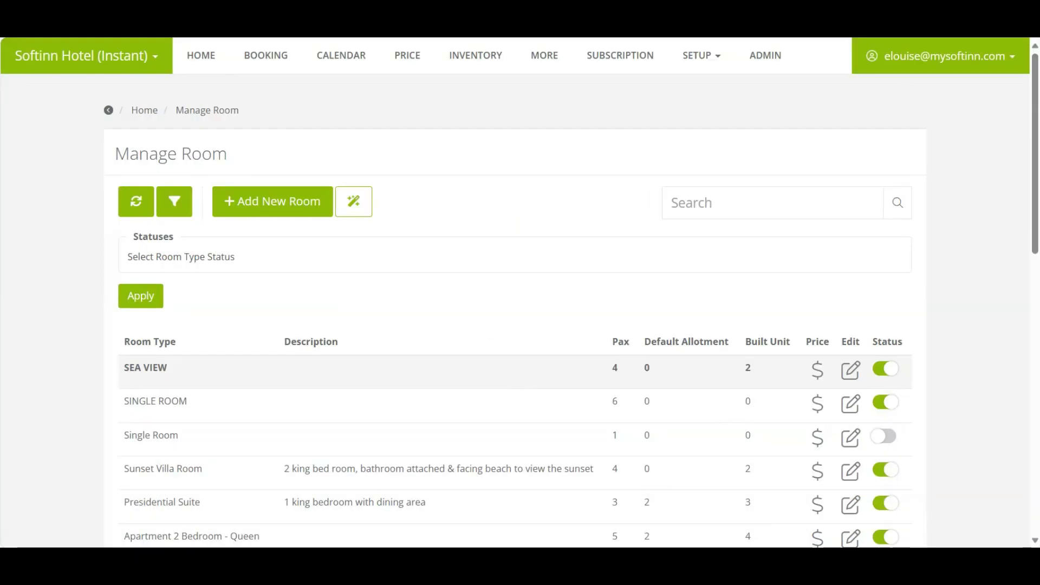